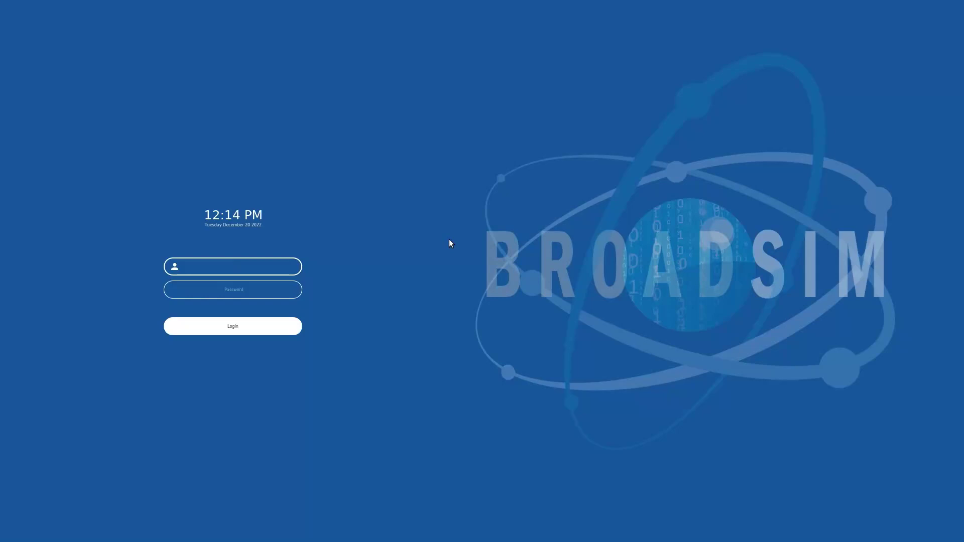
- Log in to the local BroadSim system with the username broadsim and the account password
type("broadsim")
key("Tab")
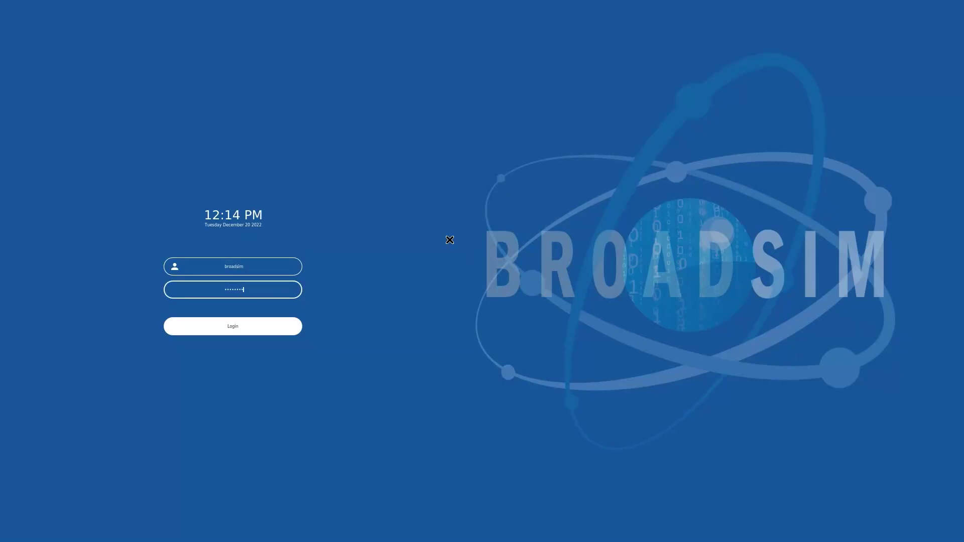
key("Return")
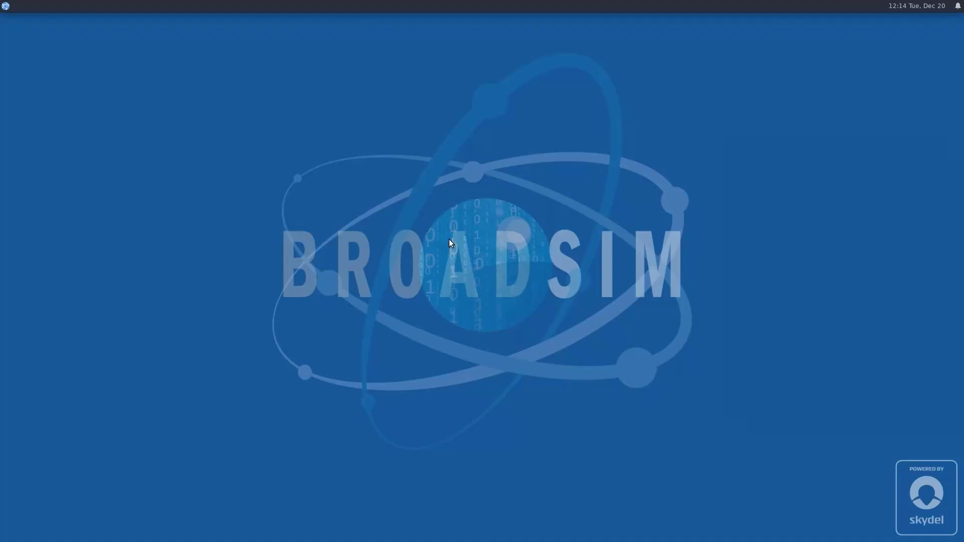
- Open the BroadSim Plugin Installer from the system's configuration tools
left_click(6, 6)
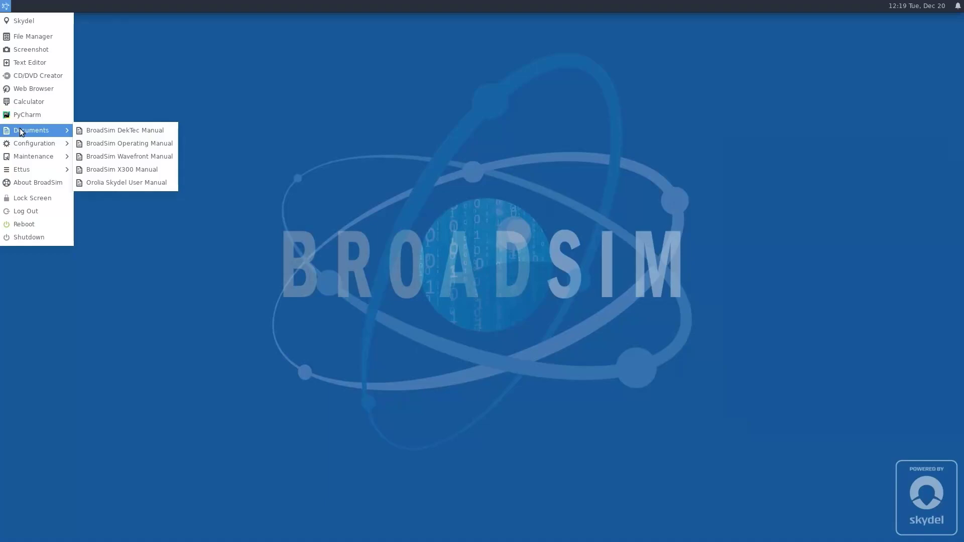
mouse_move(20, 147)
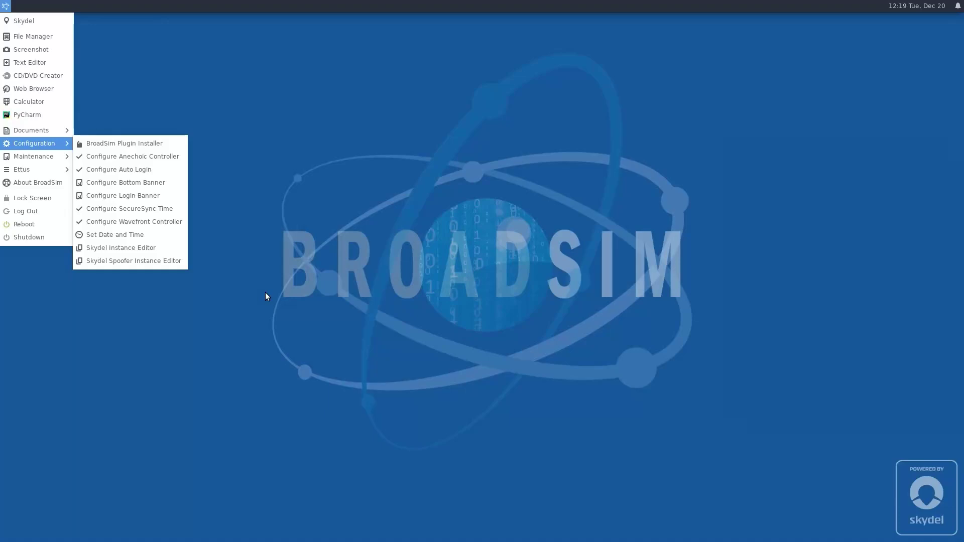
left_click(139, 140)
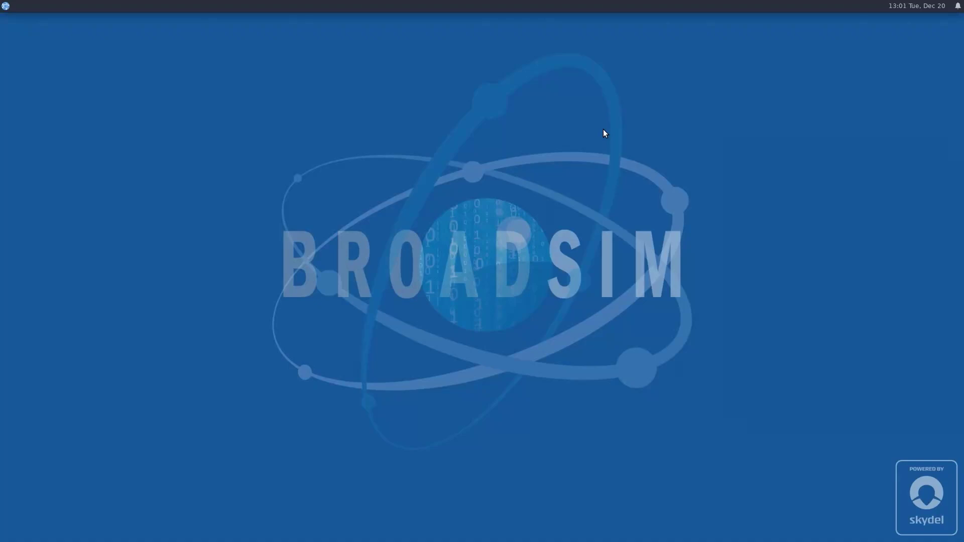
- Open a terminal and list the network interfaces with ifconfig
key("ctrl+alt+t")
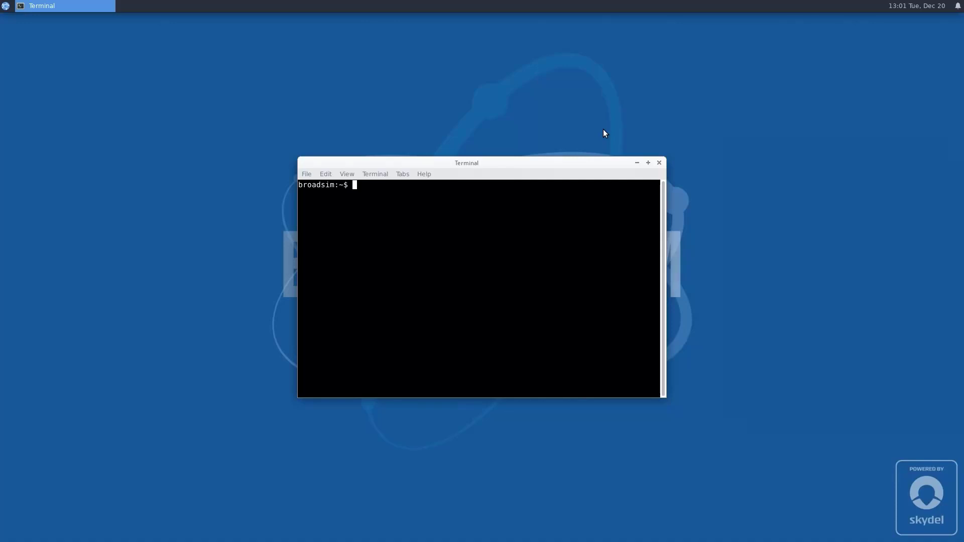
type("ifconfig")
key("Return")
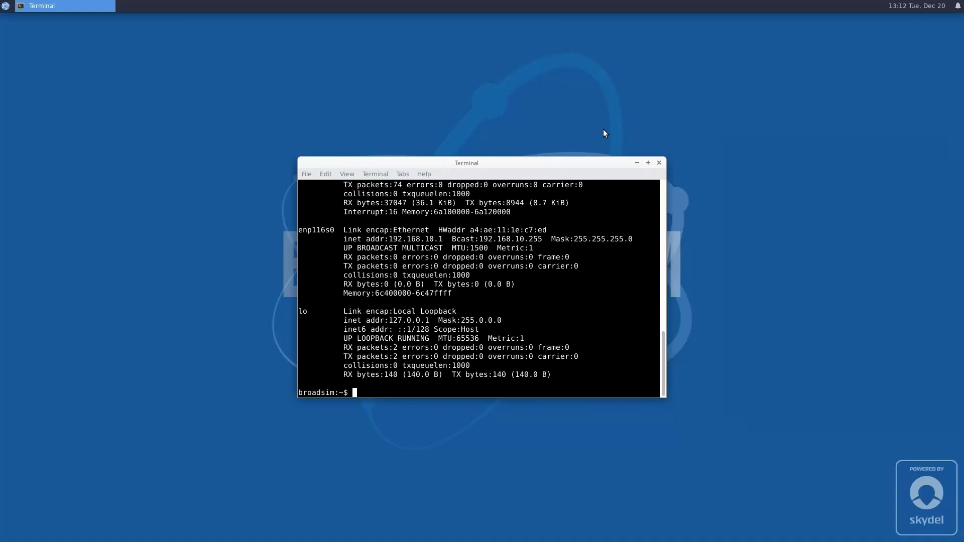
- Test the network connection by pinging 192.168.1.190, stop the ping and clear the terminal
type("ping 192.168.1.190")
key("Return")
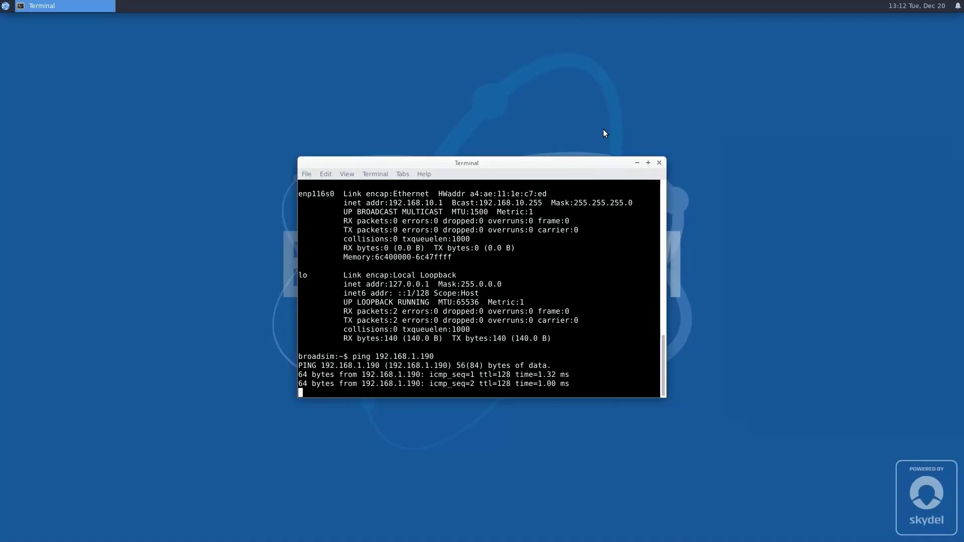
key("ctrl+c")
key("ctrl+l")
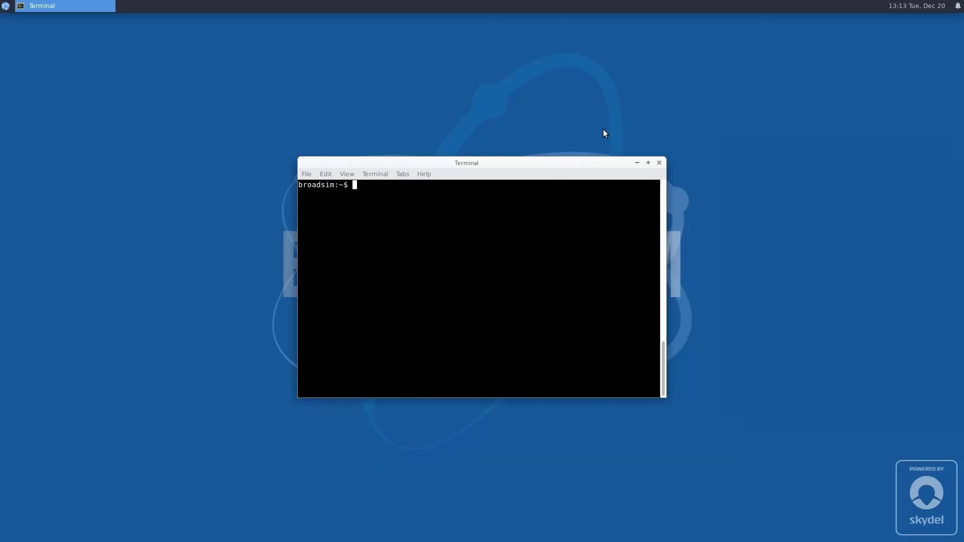
- Run skydel-launch start --window-title "Spoofer Instance 1" S1 in the terminal to launch a spoofer instance
type("skydel-launch")
type("start --window-title \"Spoofer Instance 1\" S1")
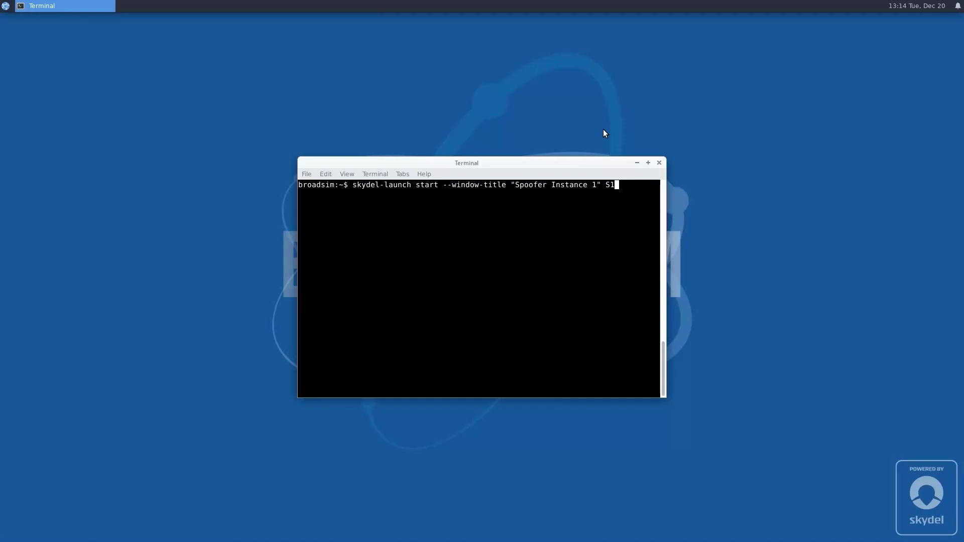
key("Return")
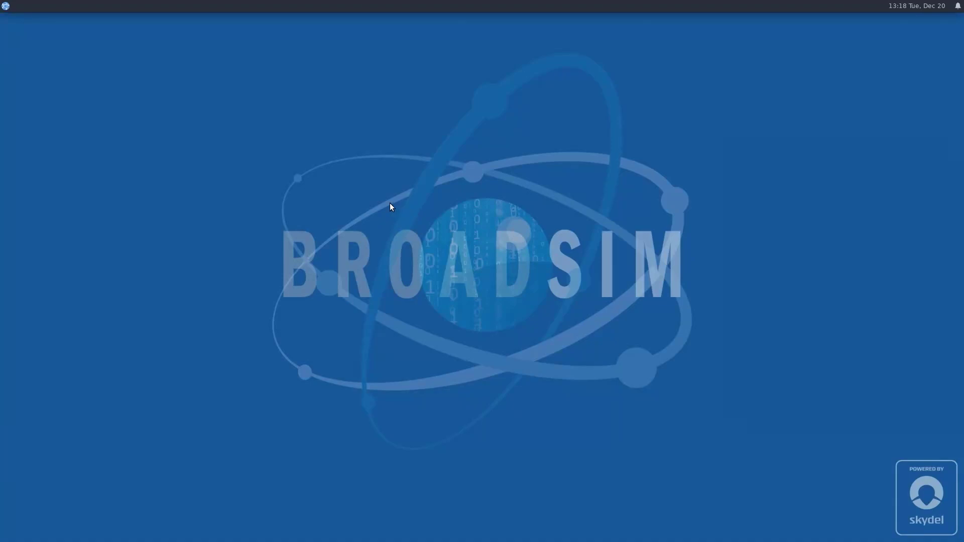
- Launch Skydel and open its About Skydel information
left_click(6, 6)
left_click(22, 18)
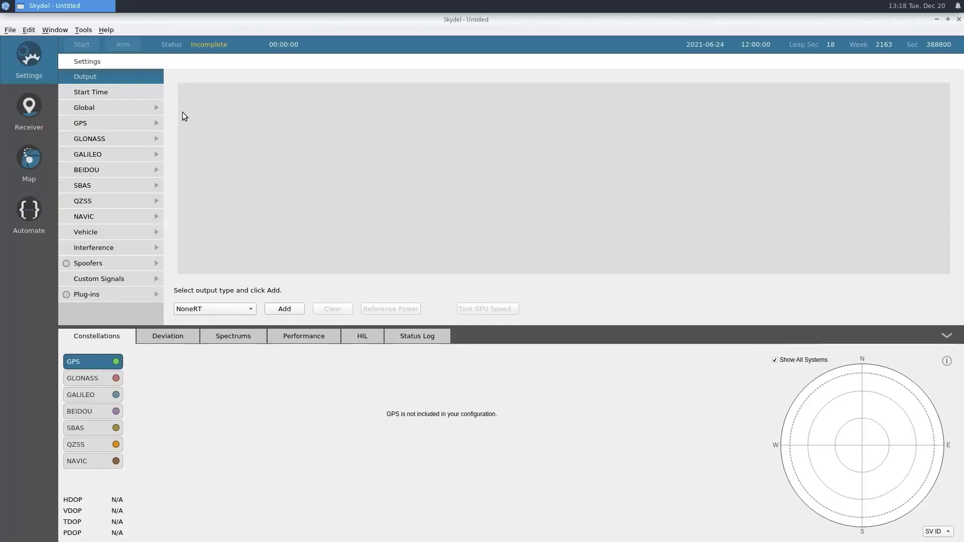
left_click(107, 30)
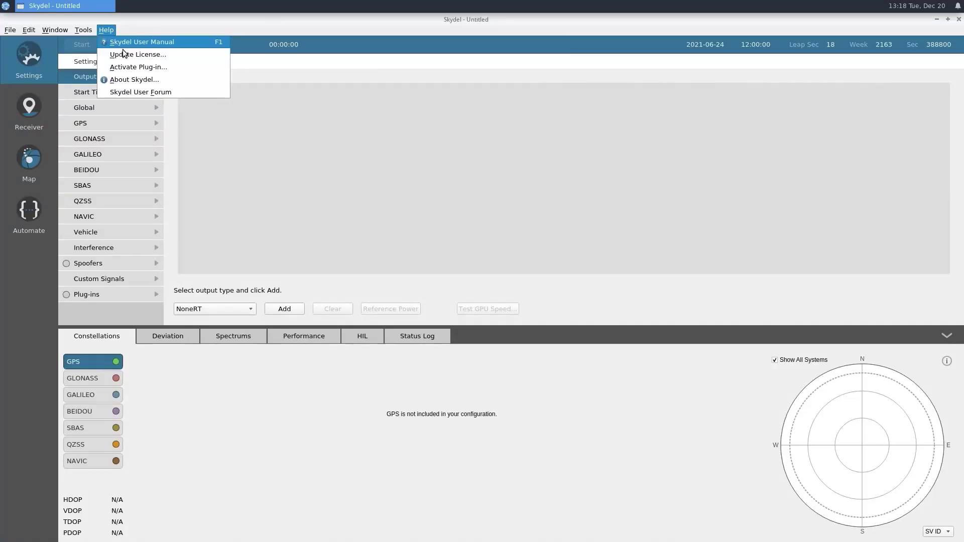
left_click(134, 80)
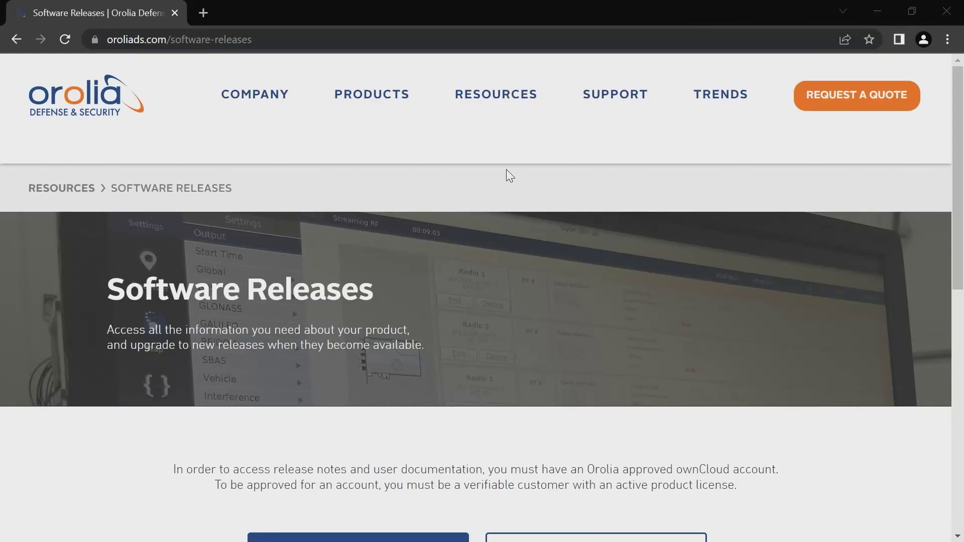
- Open the BroadSim files in ownCloud through the existing-account link on Orolia's Software Releases web page
scroll(343, 291, "down", 5)
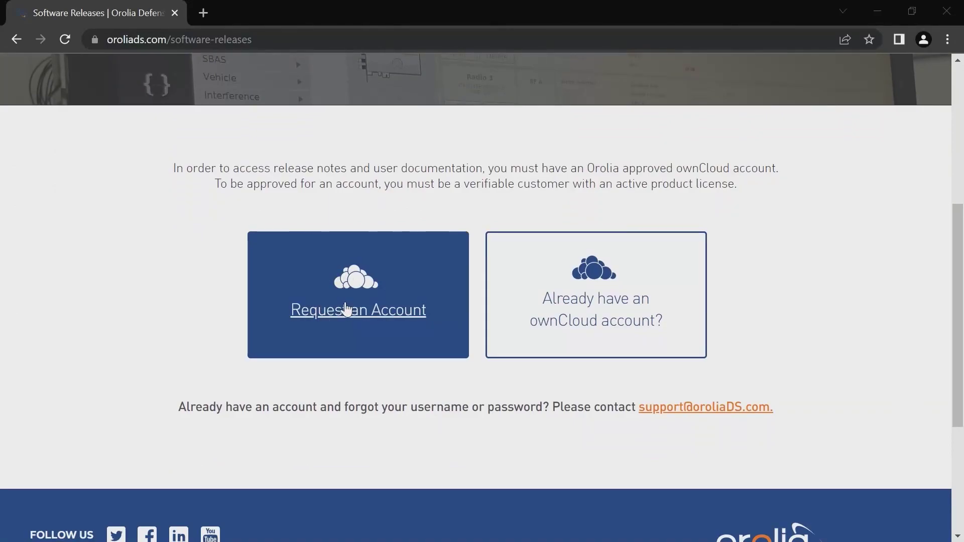
left_click(571, 320)
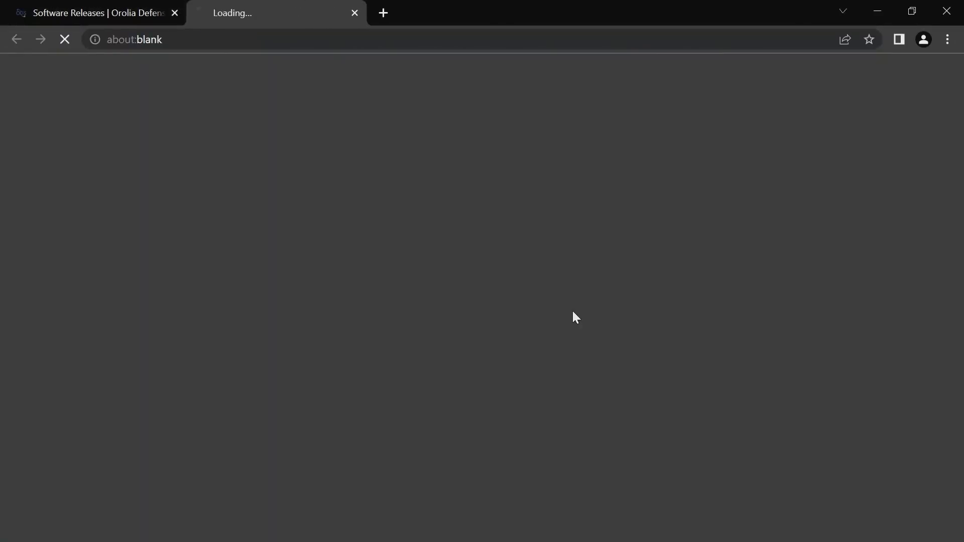
left_click(571, 300)
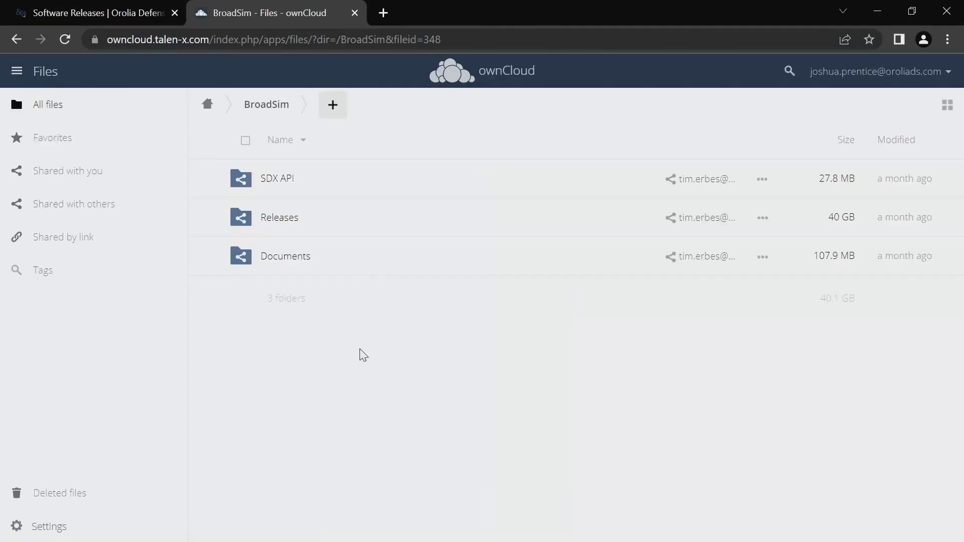
- Download broadsim-v22.5.5.A.iso from the Releases folder and open Release Memo - v22.5.5.A.pdf
left_click(280, 218)
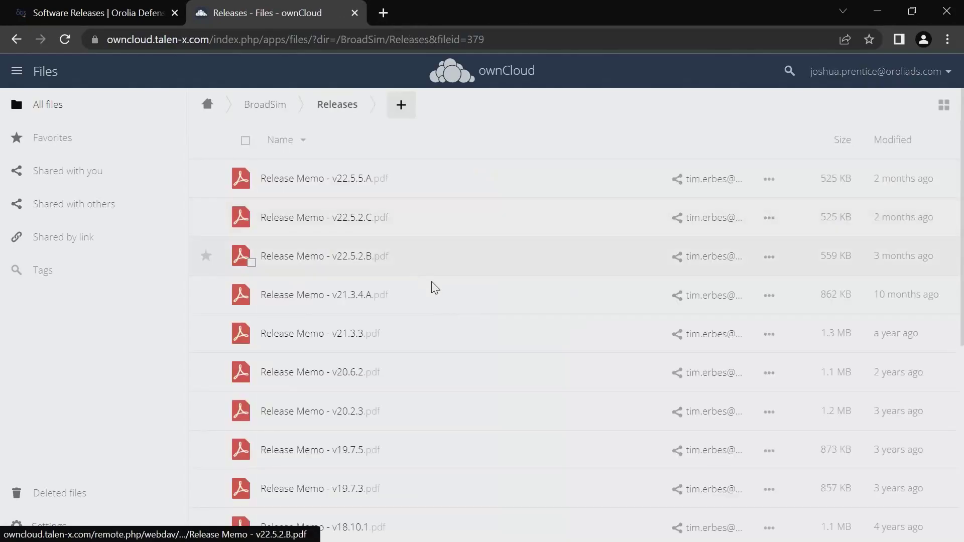
scroll(405, 343, "down", 10)
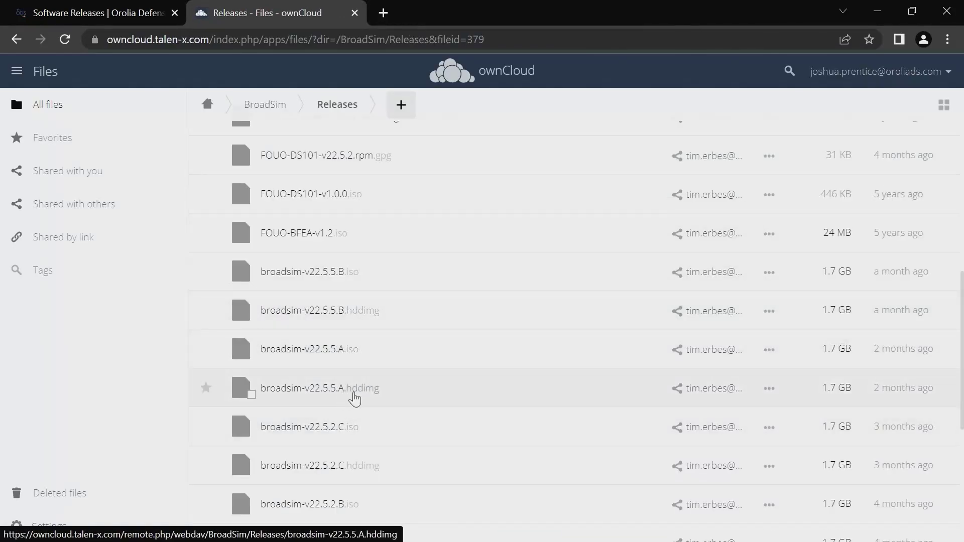
left_click(344, 354)
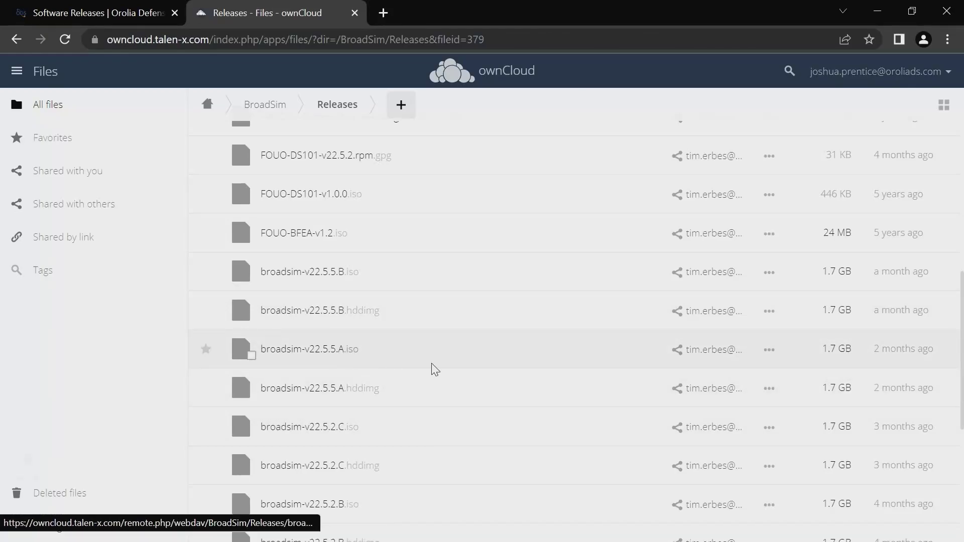
scroll(440, 370, "up", 10)
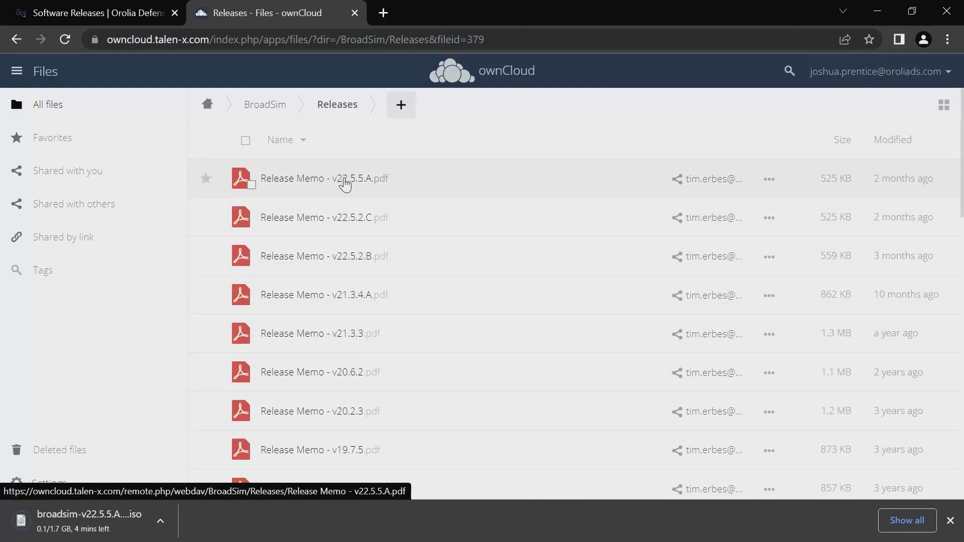
left_click(345, 179)
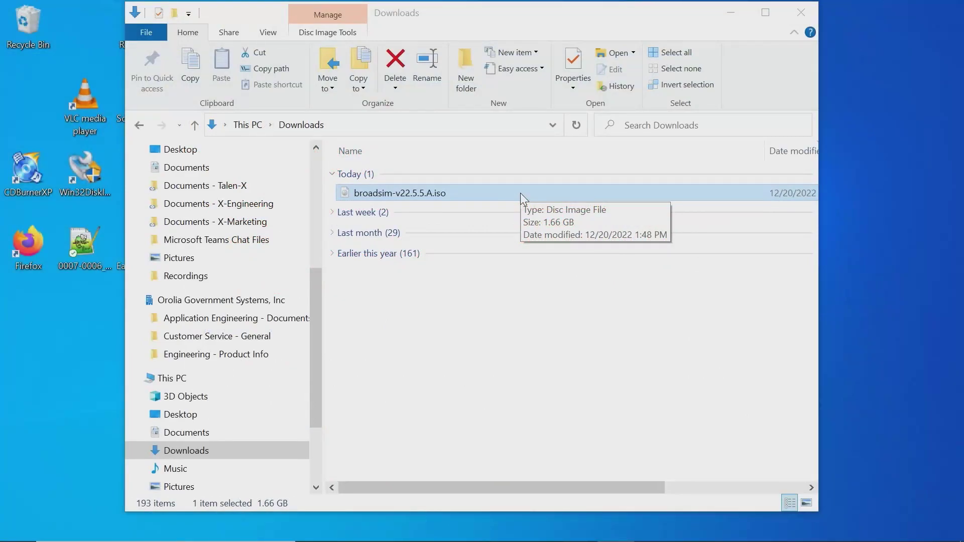
- Burn broadsim-v22.5.5.A.iso from the Downloads folder to DVD R Drive (D:) with disc verification after burning enabled
right_click(521, 193)
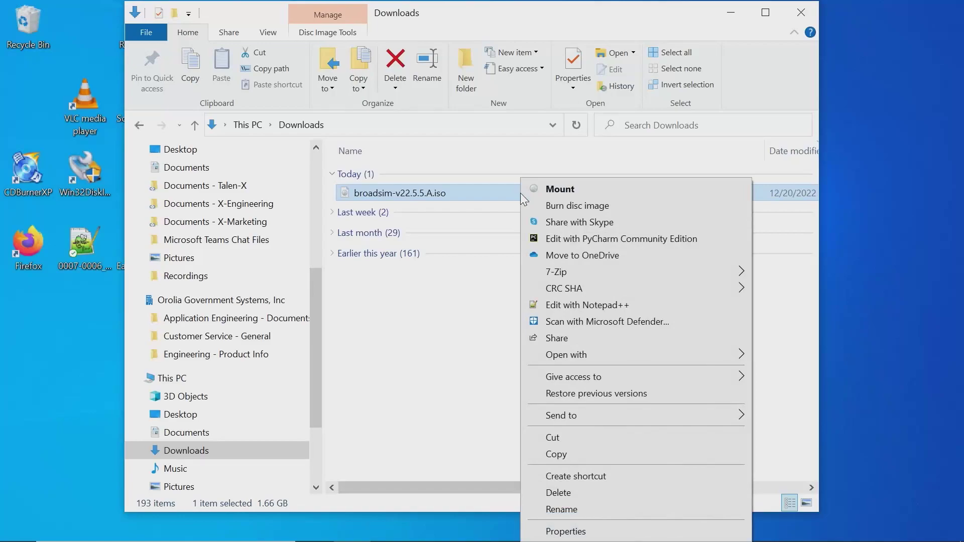
left_click(552, 207)
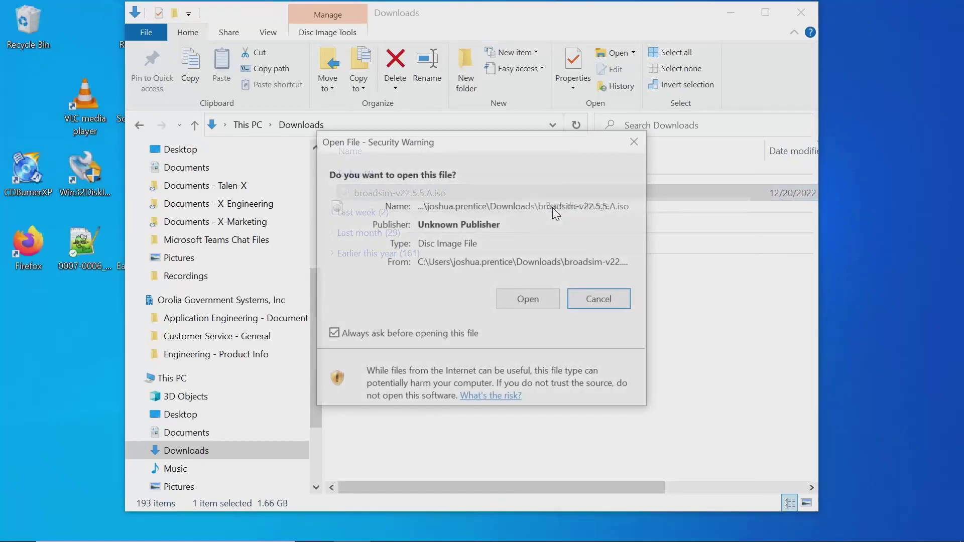
left_click(527, 297)
left_click(365, 359)
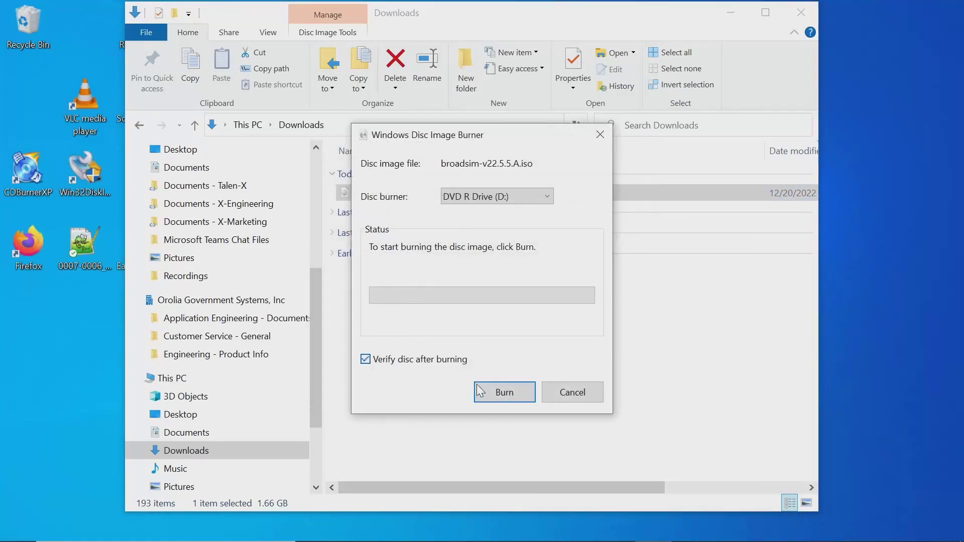
left_click(495, 393)
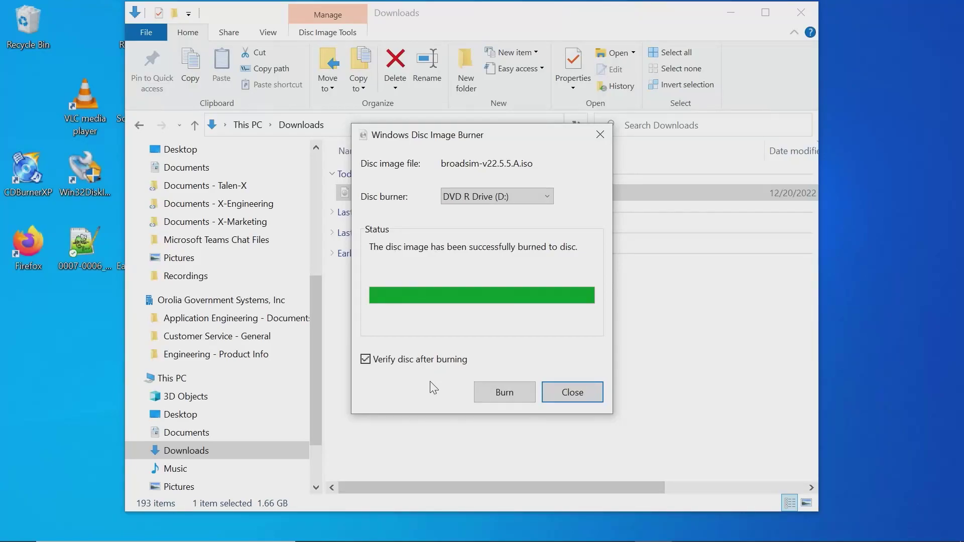
left_click(595, 397)
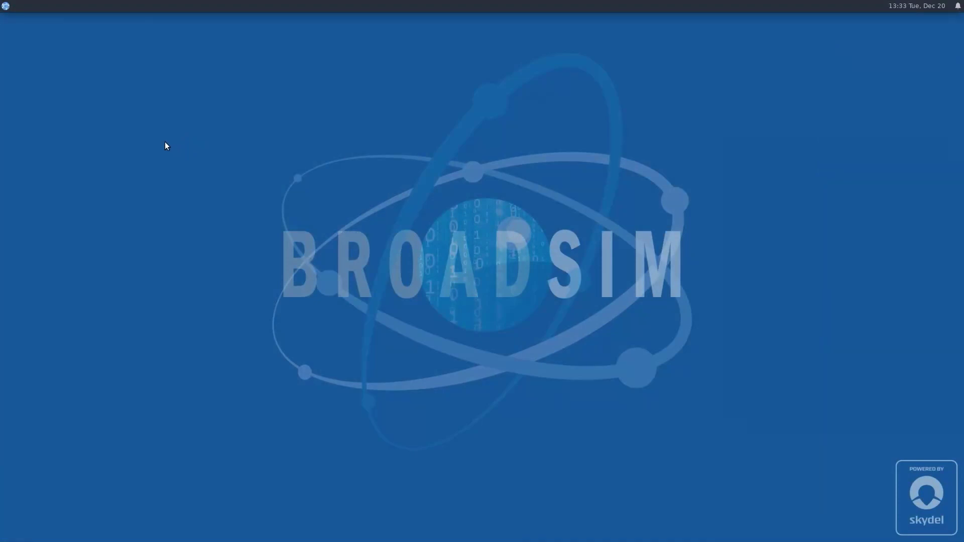
- Reboot the BroadSim system and start the boot option next to Update System
left_click(5, 6)
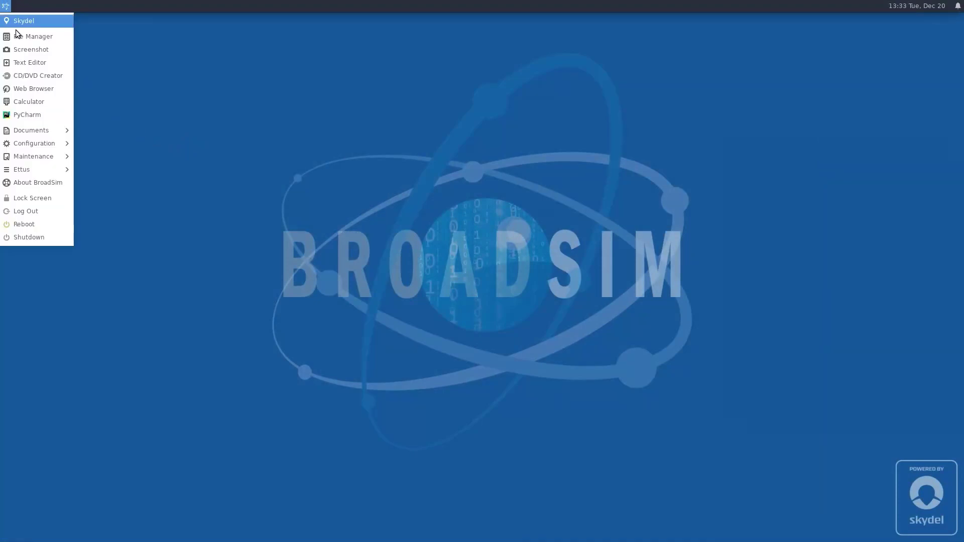
left_click(31, 228)
left_click(526, 312)
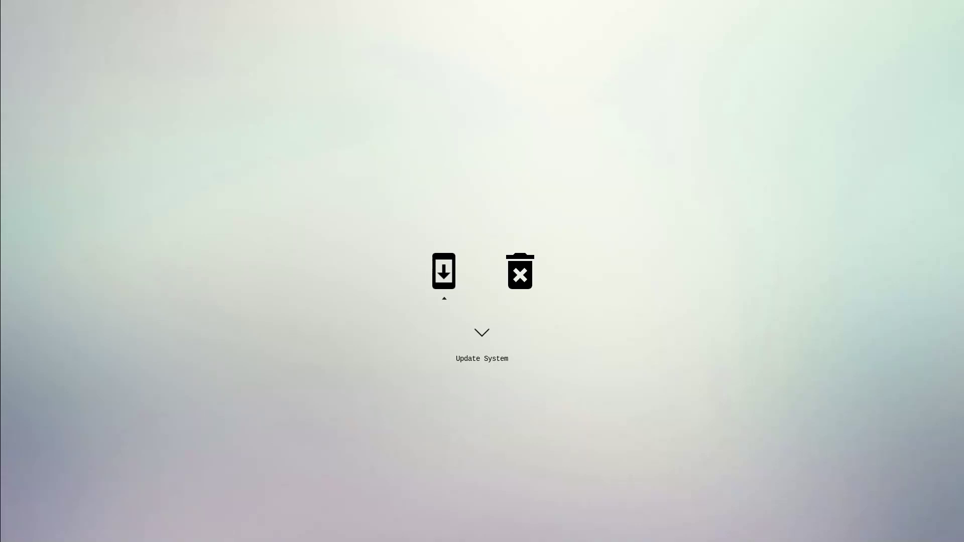
key("Right")
key("Return")
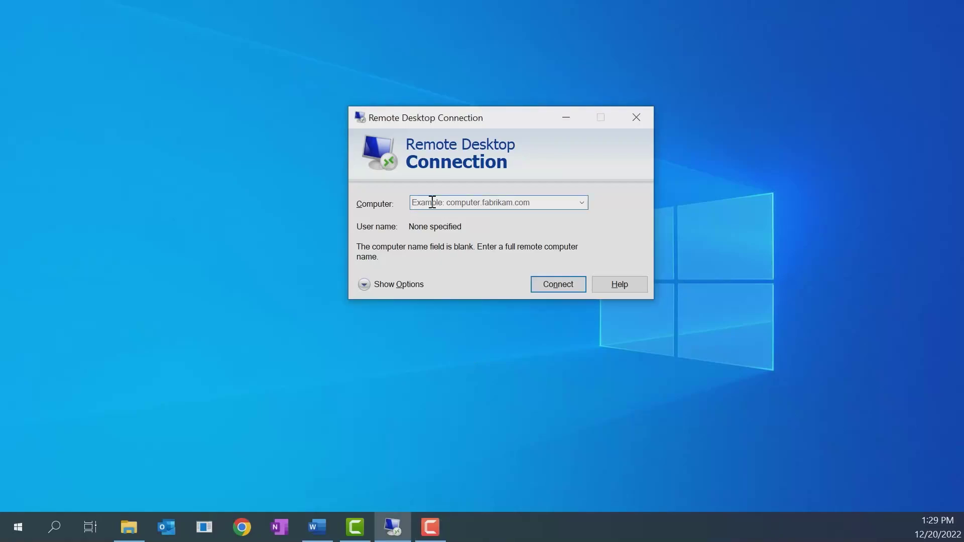
- Connect to the computer 192.168.1.197 with Remote Desktop Connection
type("192.168")
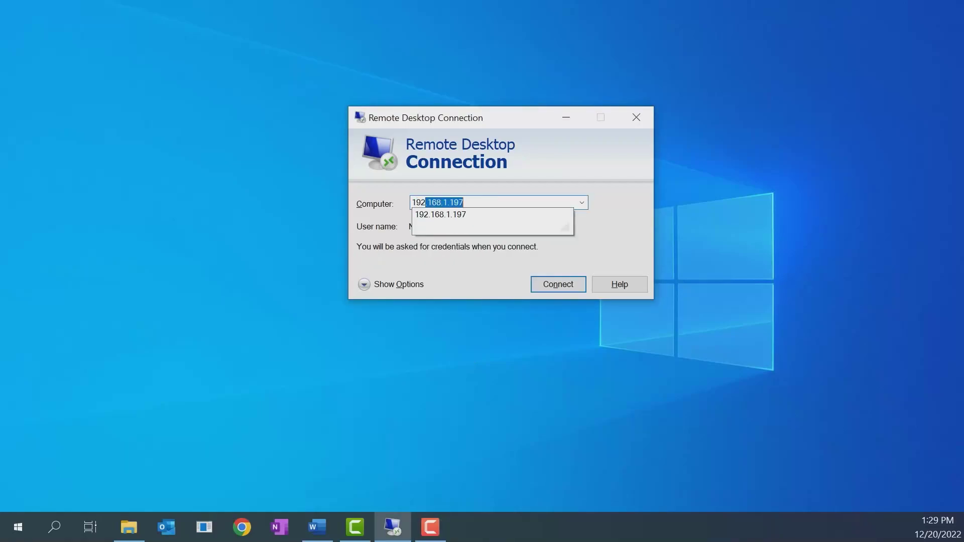
type(".1.197")
left_click(553, 284)
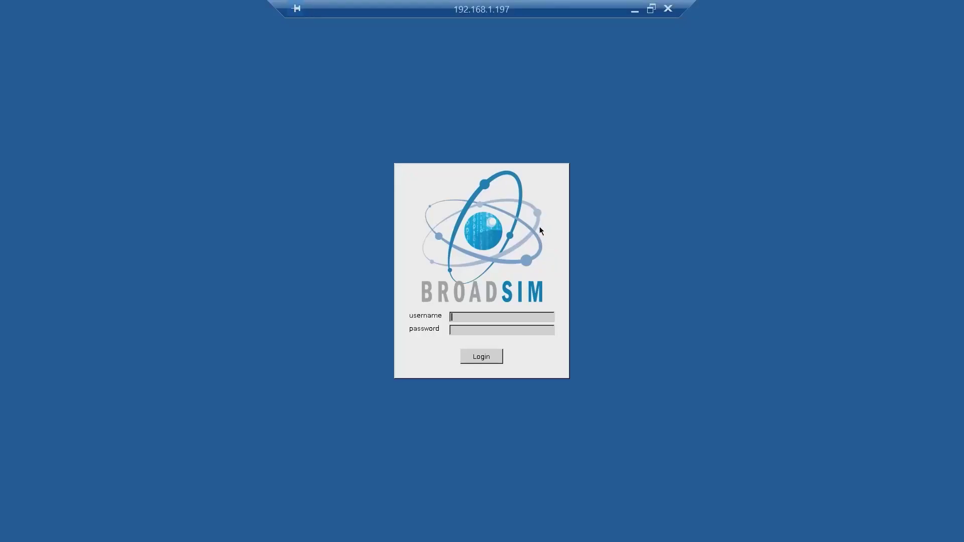
- Sign in to the remote BroadSim session with the username broadsim and the account password
type("broadsim")
key("Tab")
type("***")
key("Return")
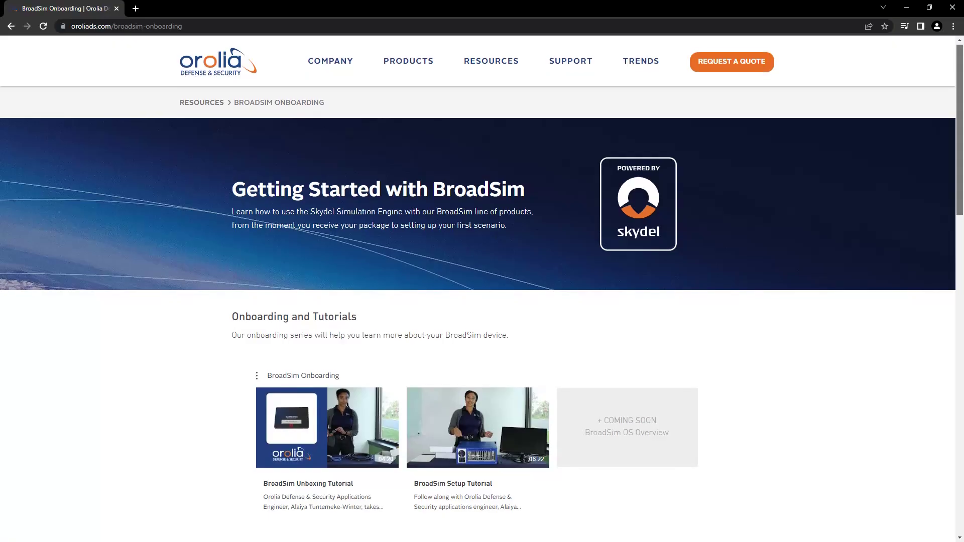
- Look through the onboarding tutorials and Skydel resources on the Getting Started with BroadSim web page
scroll(482, 252, "down", 3)
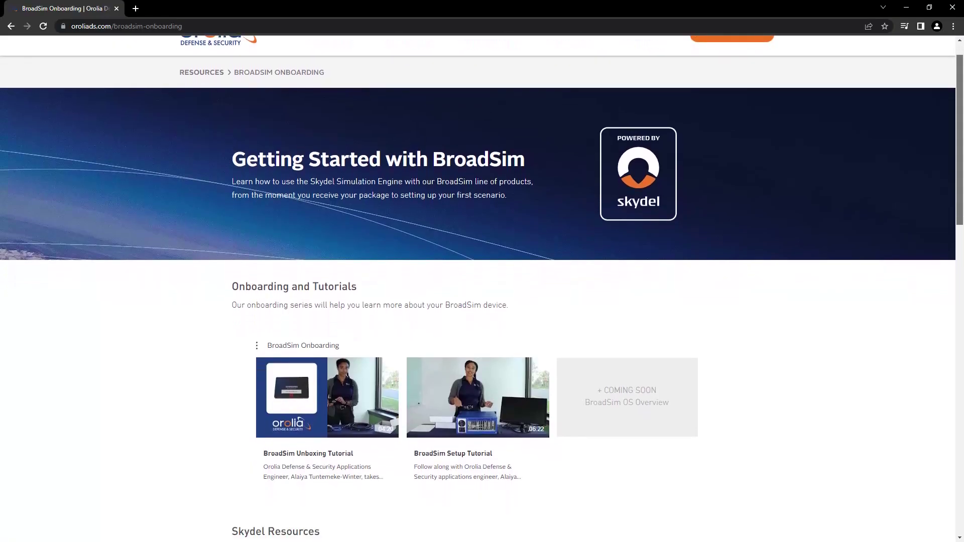
scroll(482, 288, "down", 3)
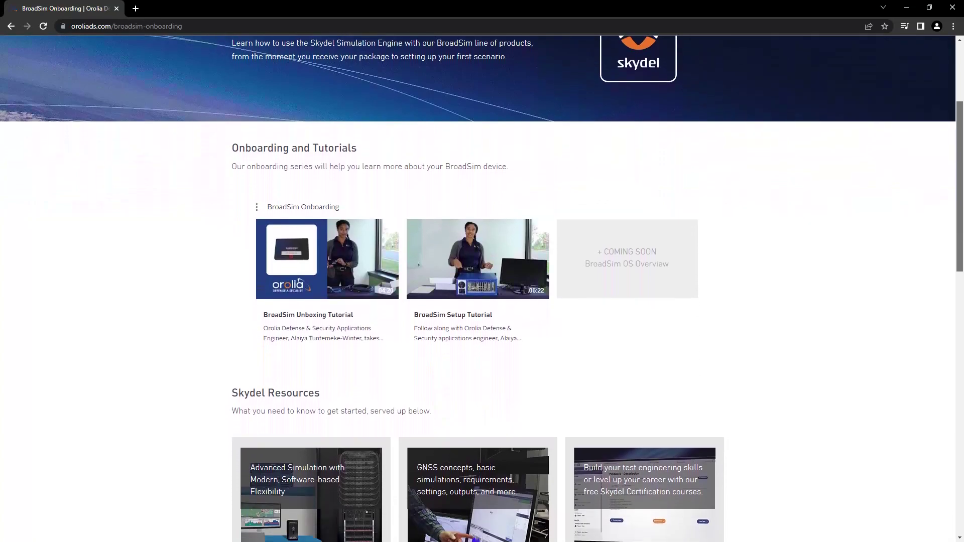
scroll(482, 289, "down", 4)
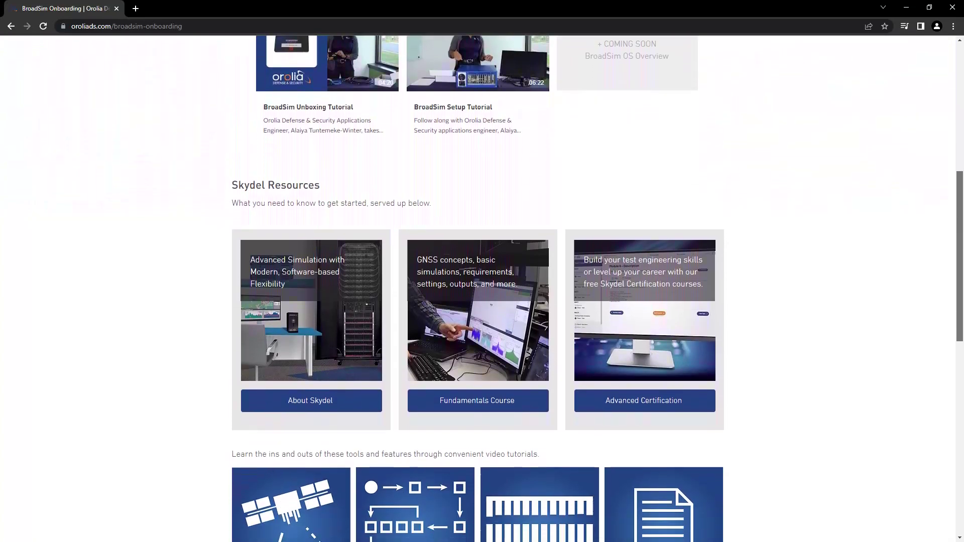
scroll(482, 289, "down", 4)
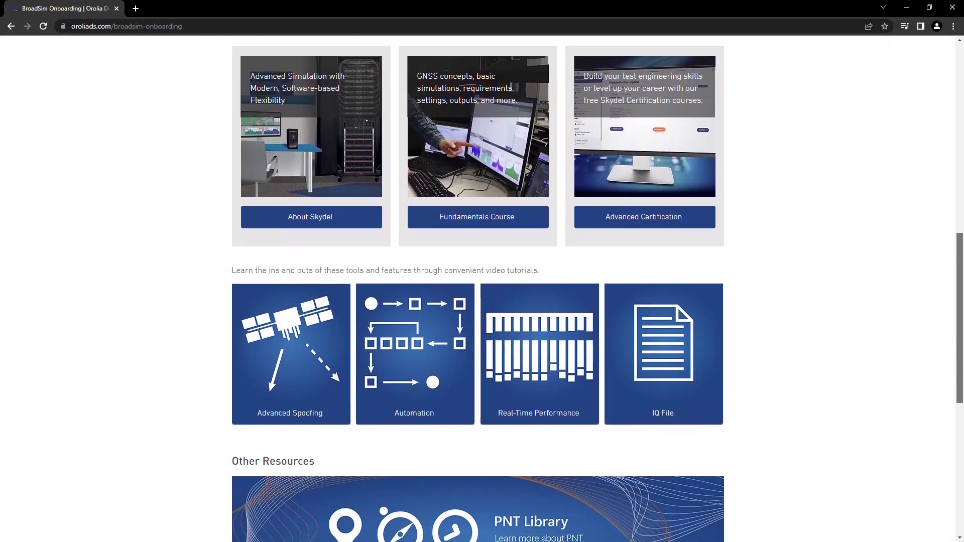
scroll(483, 289, "down", 3)
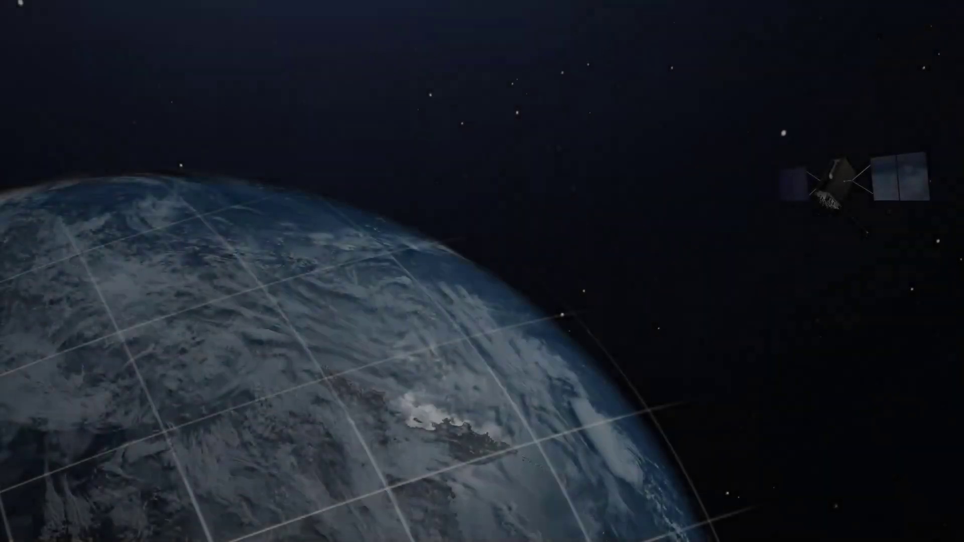